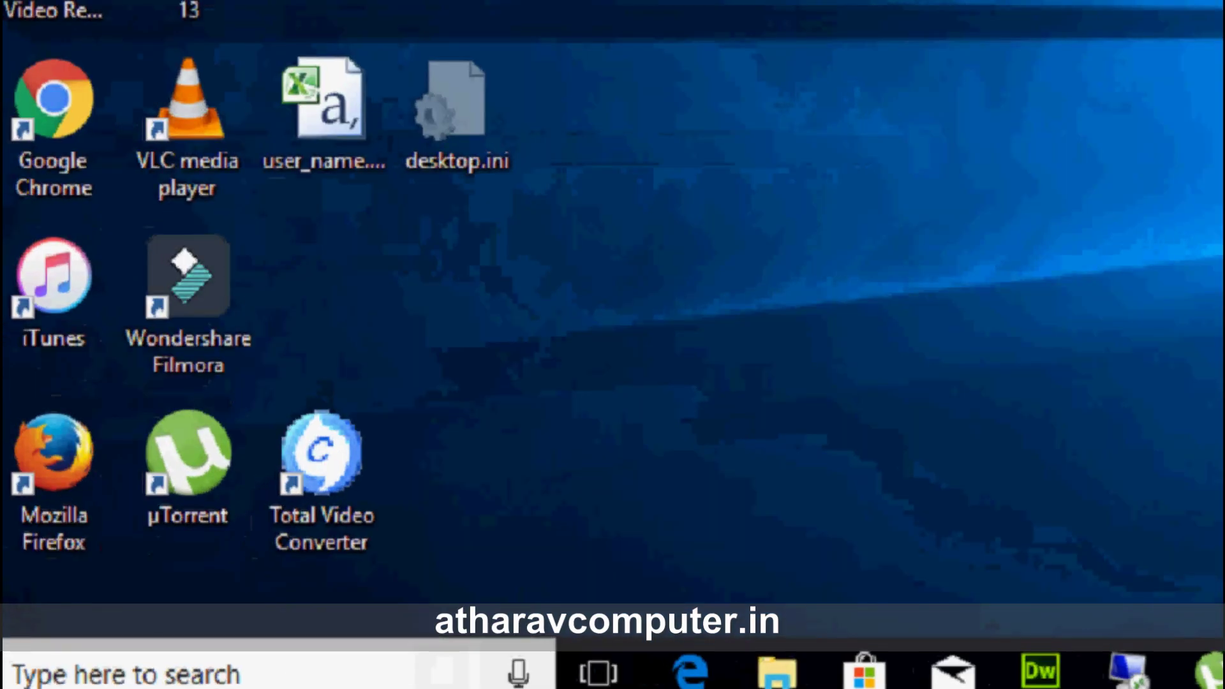
- Search Windows for 'control panel' from the taskbar search box
{"action": "left_click", "coordinate": [128, 664]}
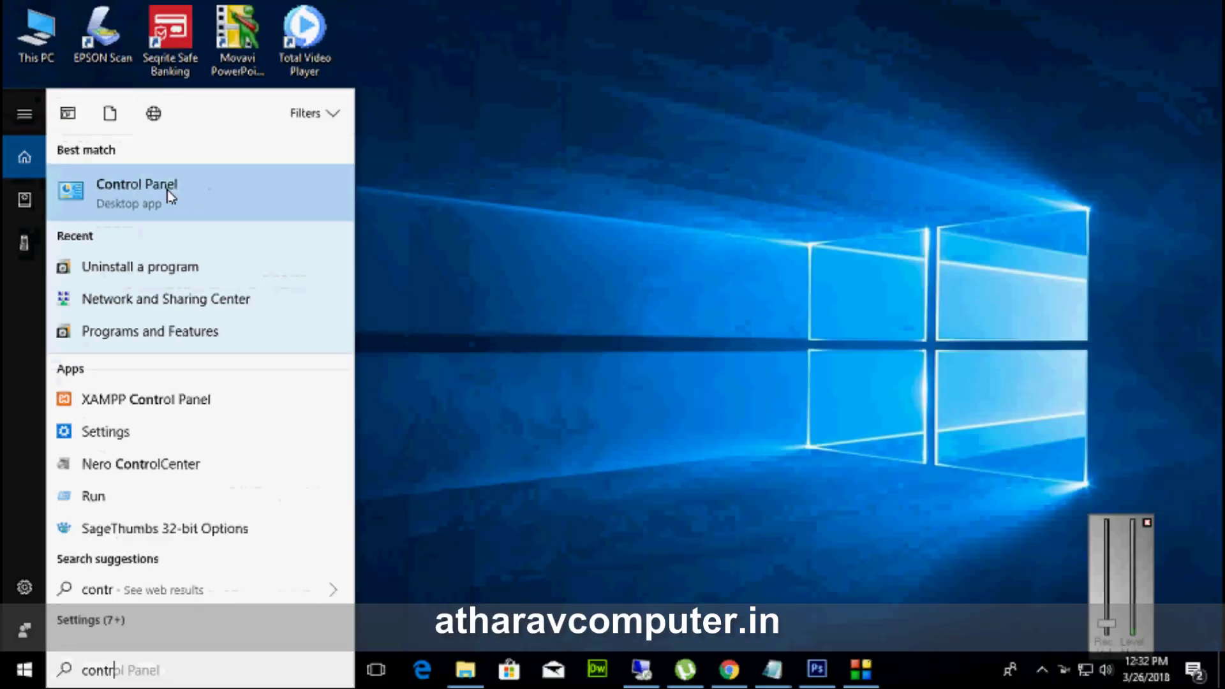
{"action": "type", "text": "contr"}
- Launch Control Panel from the results and open Internet Options from All Control Panel Items
{"action": "left_click", "coordinate": [169, 189]}
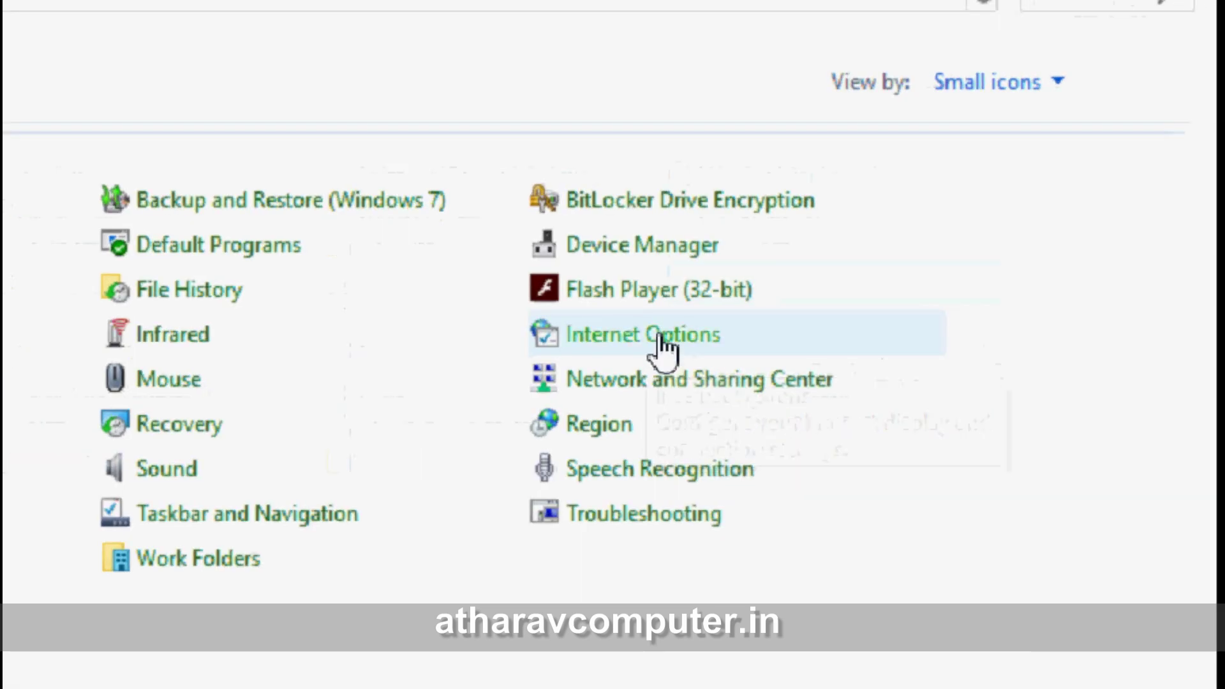
{"action": "left_click", "coordinate": [663, 351]}
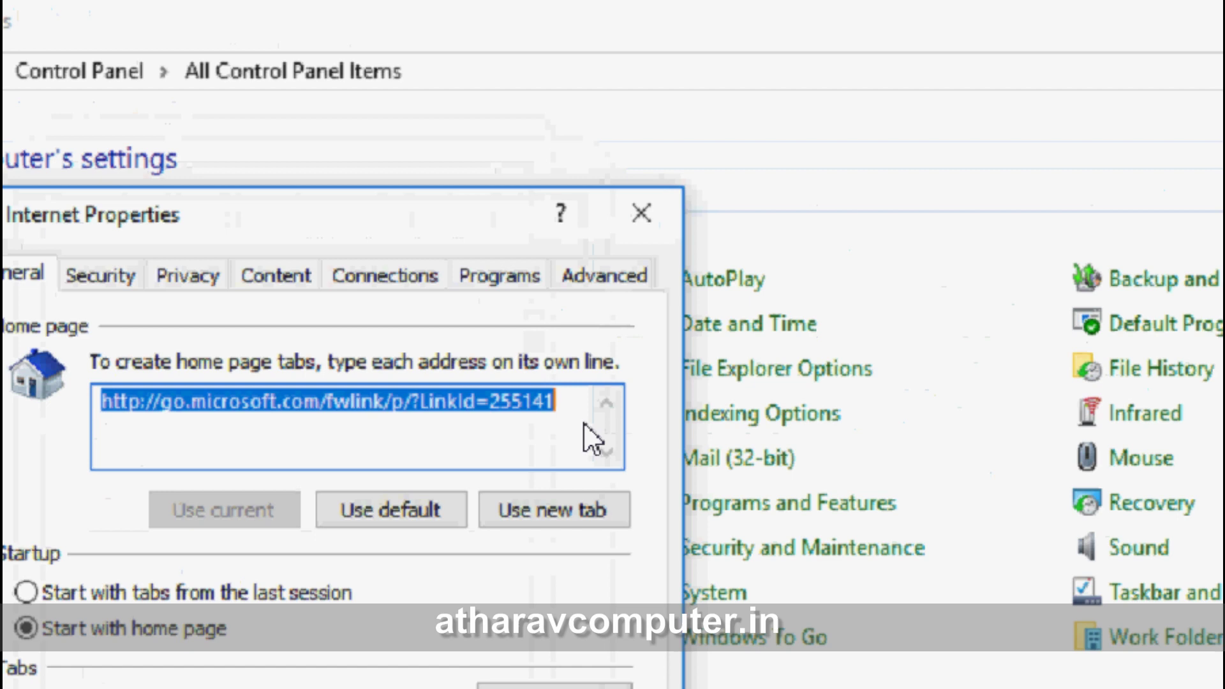
- Uncheck 'Enable third-party browser extensions' under Advanced, apply it, and close with OK
{"action": "left_click", "coordinate": [620, 287]}
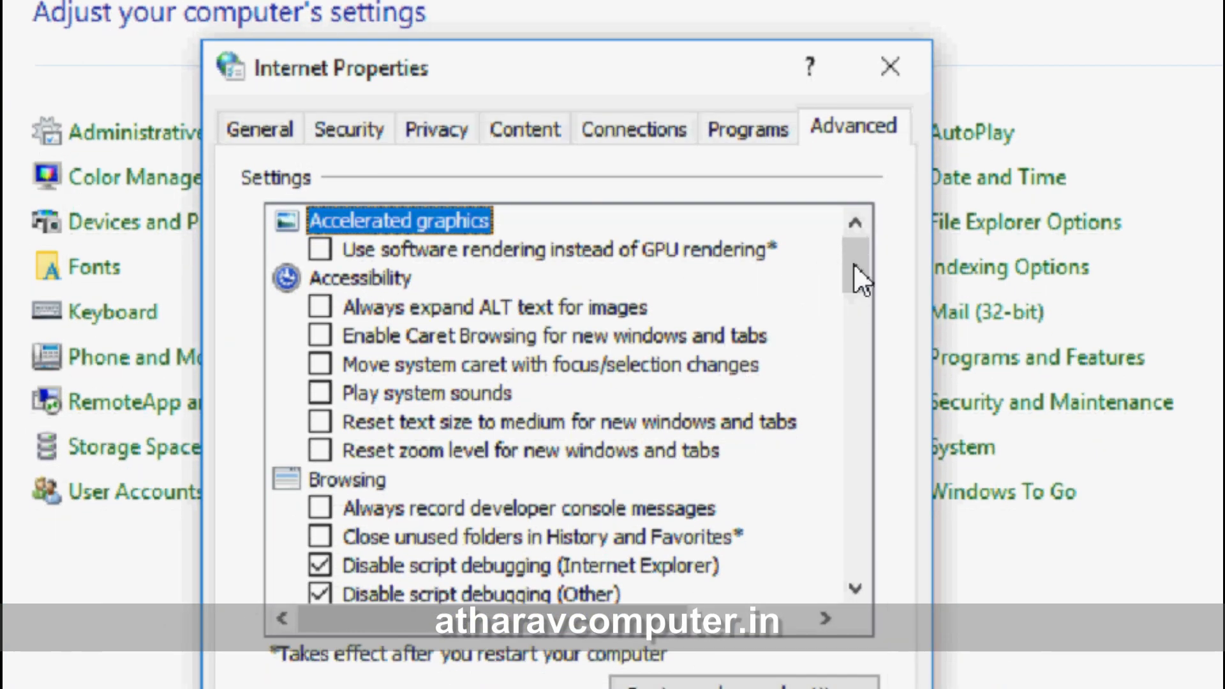
{"action": "left_click_drag", "start_coordinate": [855, 264], "coordinate": [852, 314]}
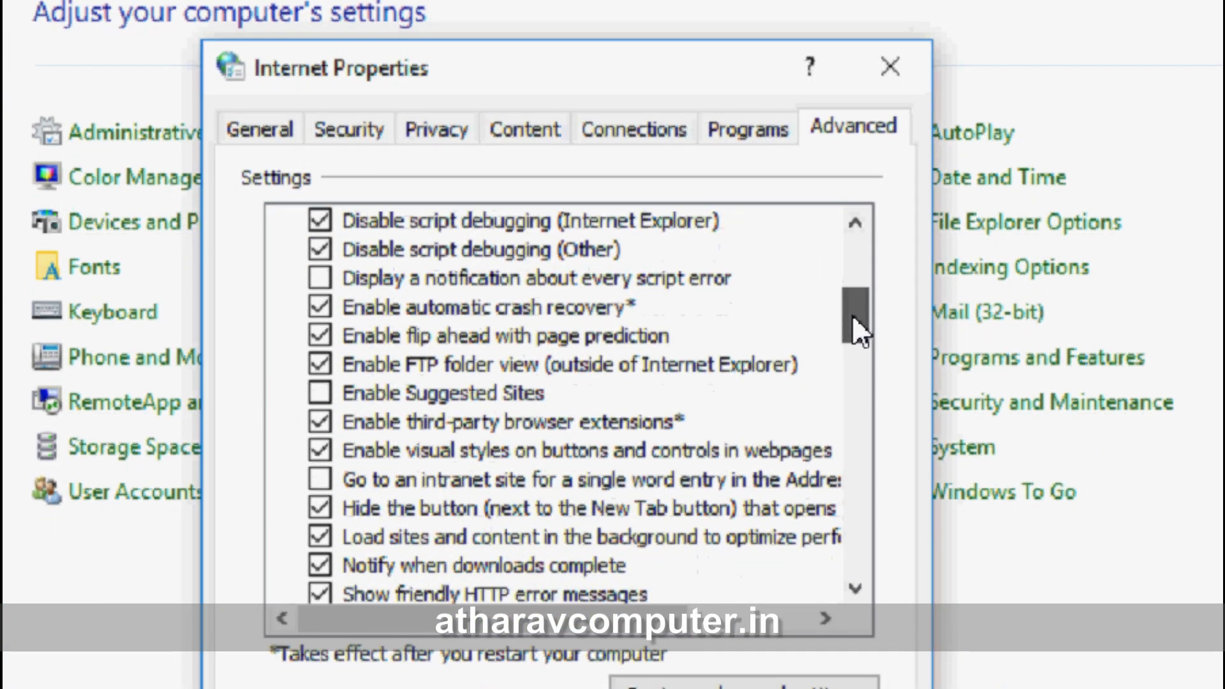
{"action": "left_click", "coordinate": [322, 425]}
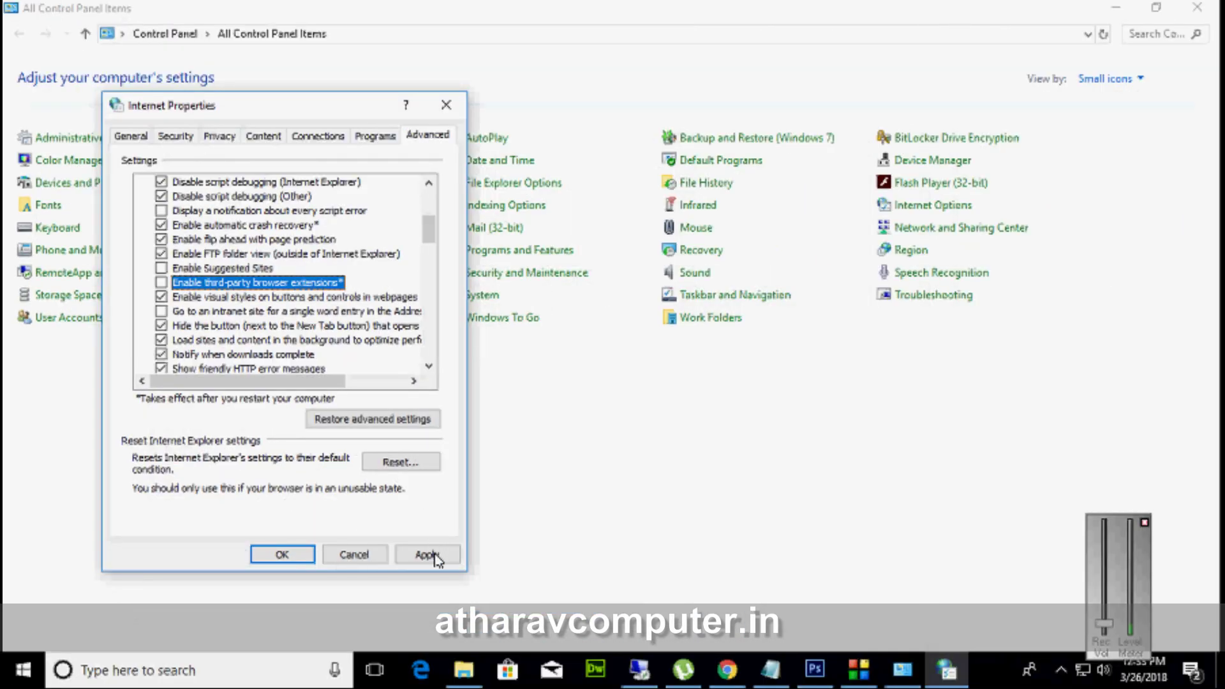
{"action": "left_click", "coordinate": [430, 556]}
{"action": "left_click", "coordinate": [286, 556]}
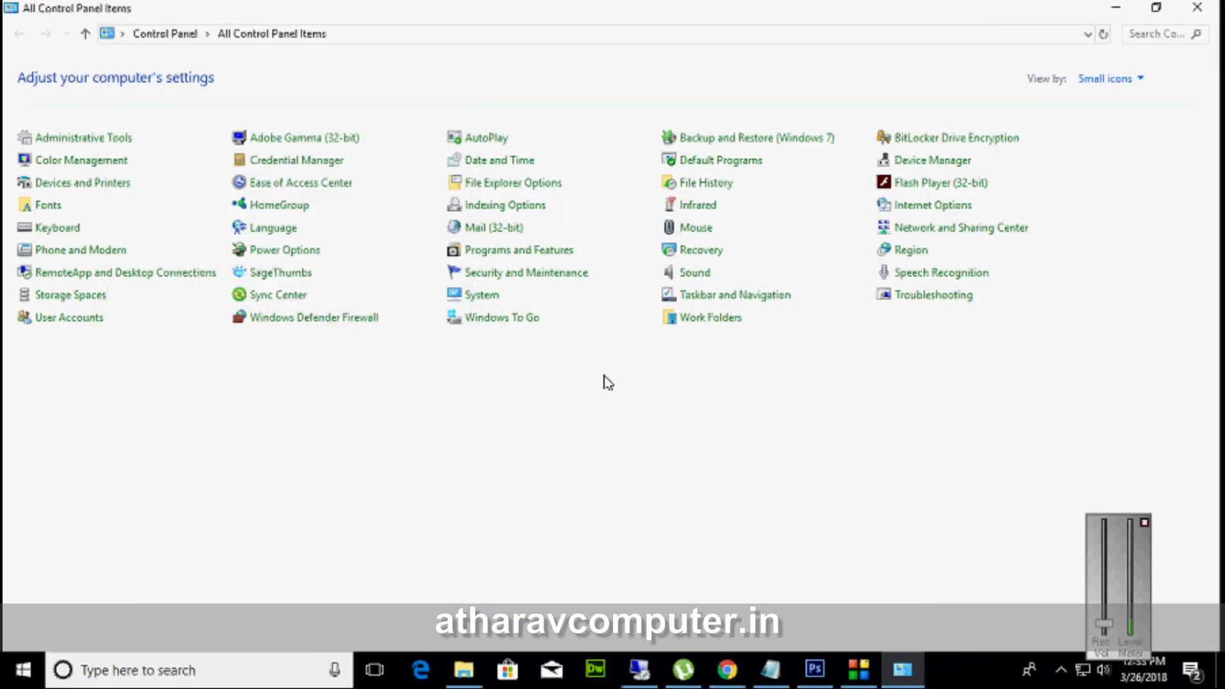